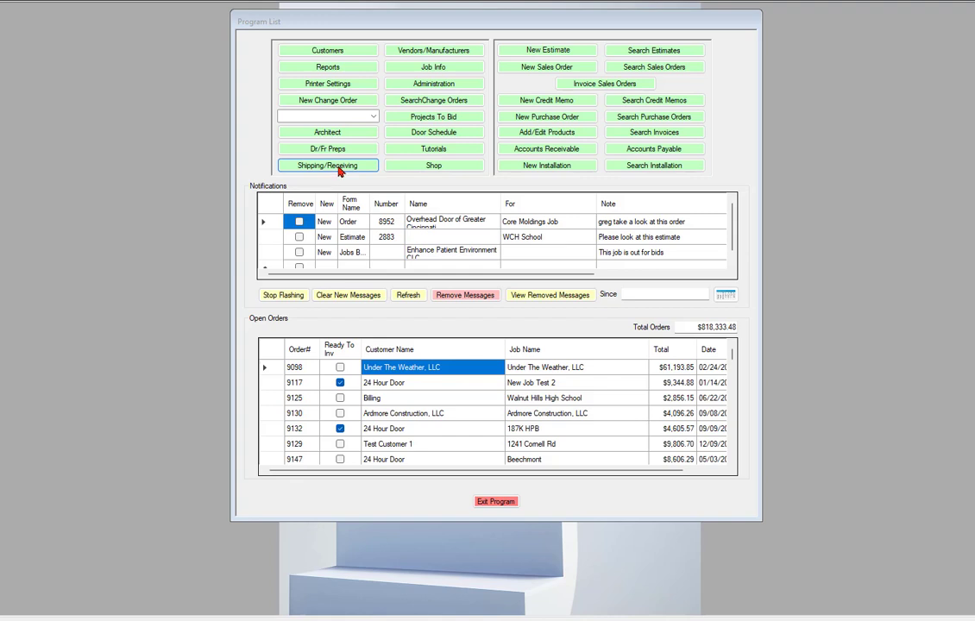
# Step: Open the Shipping/Receiving form and browse the order number list on its Shipping page
pyautogui.click(338, 169)
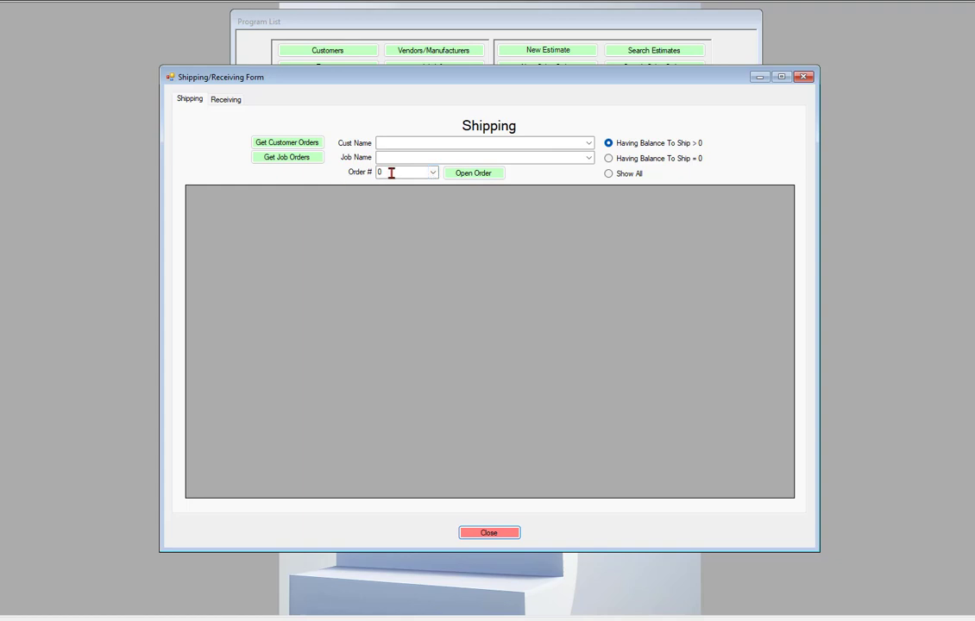
pyautogui.moveTo(391, 172); pyautogui.dragTo(360, 174)
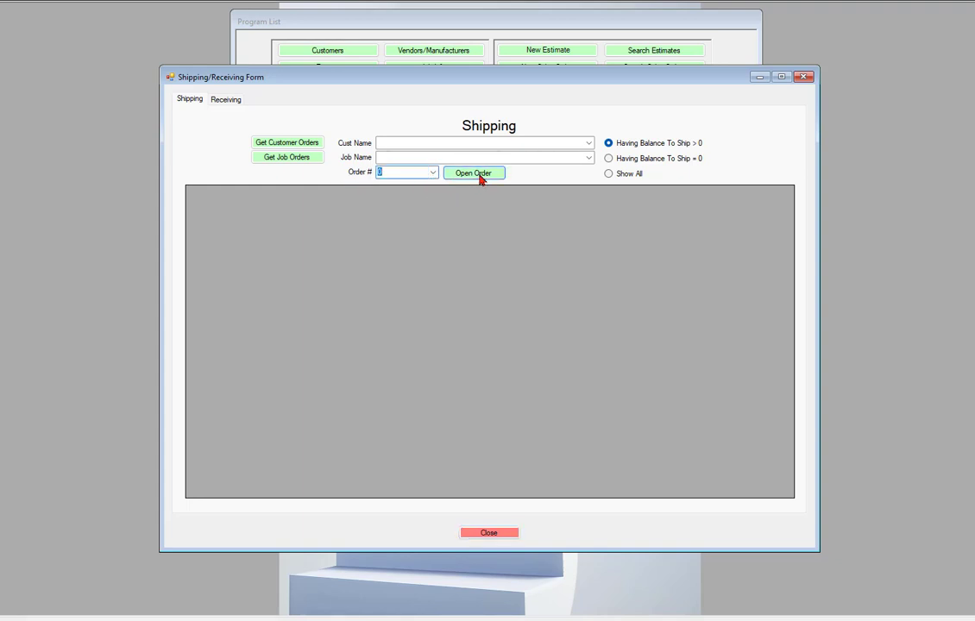
pyautogui.click(434, 173)
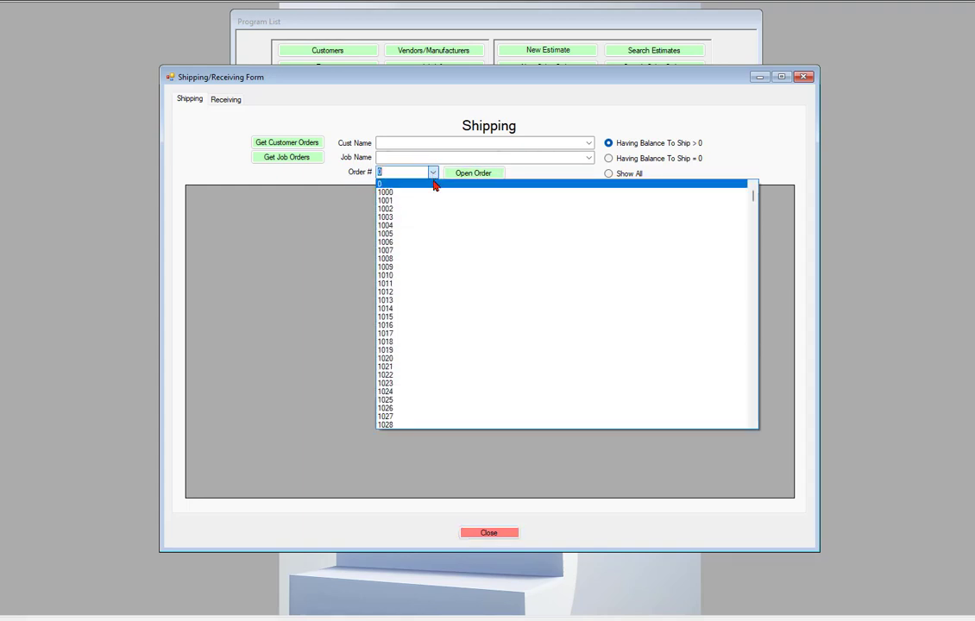
pyautogui.moveTo(753, 201); pyautogui.dragTo(751, 360)
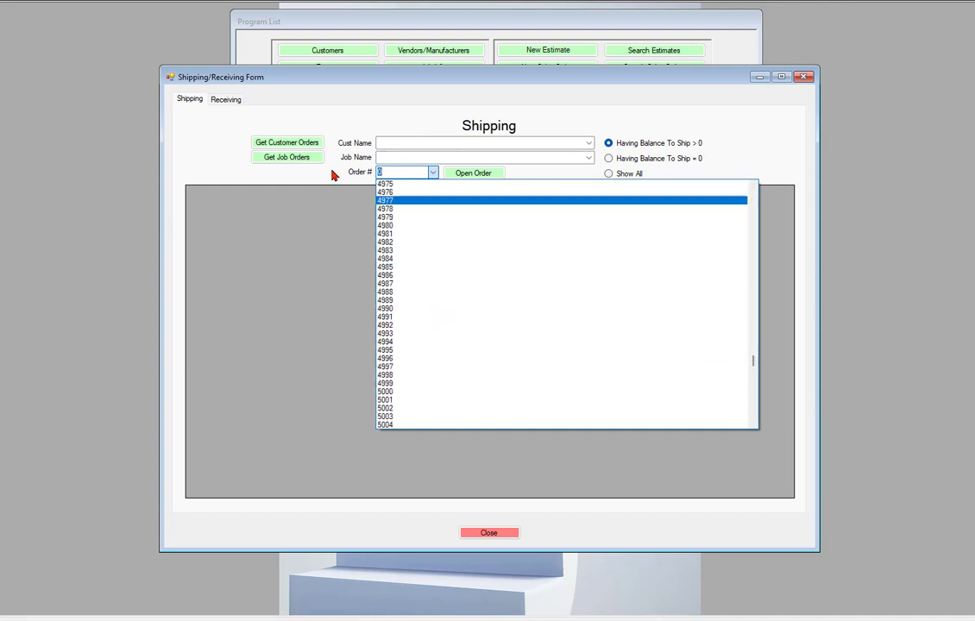
pyautogui.click(545, 176)
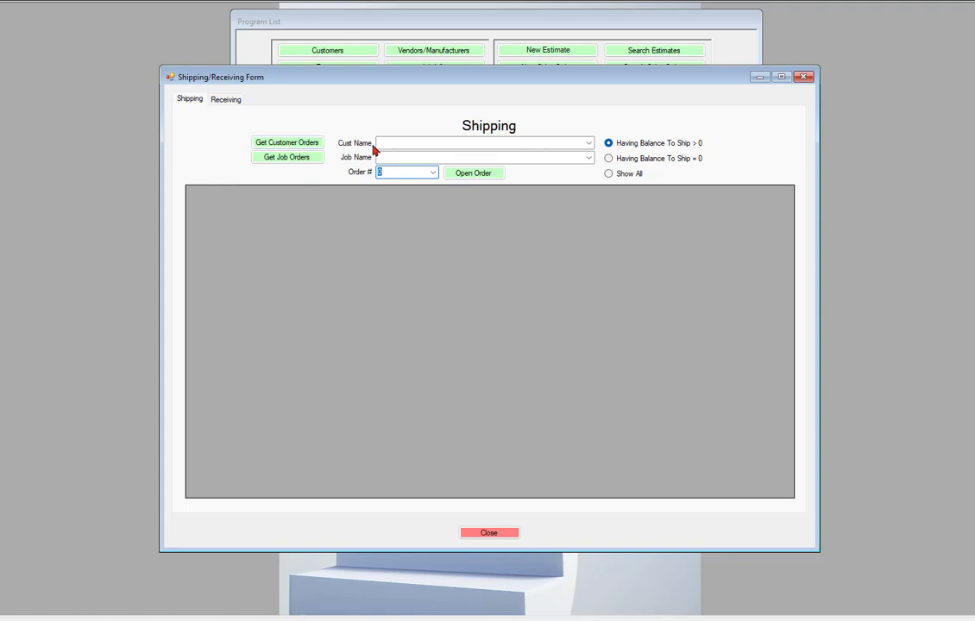
pyautogui.click(589, 143)
pyautogui.click(430, 143)
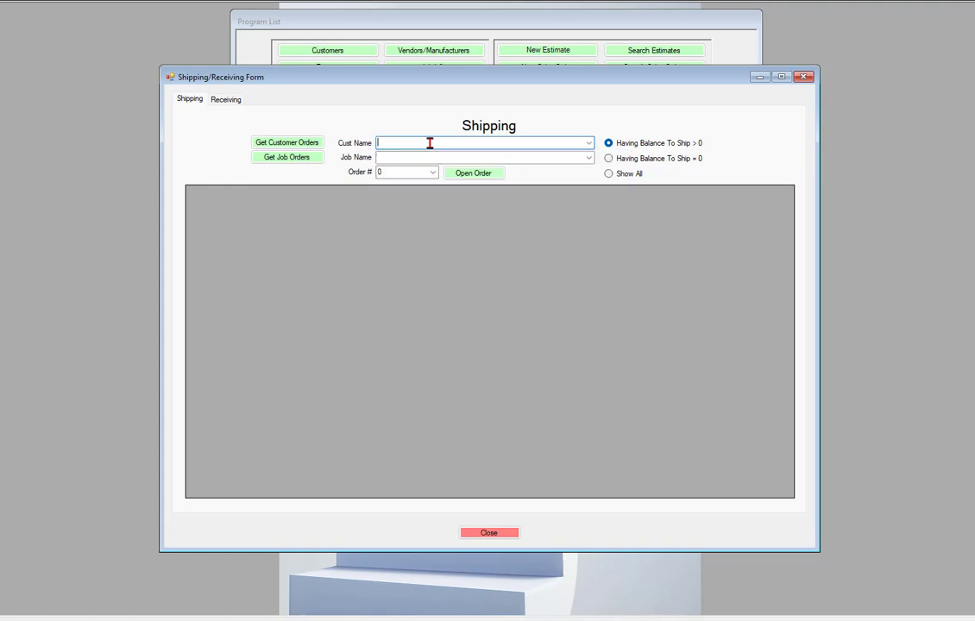
pyautogui.write('sa')
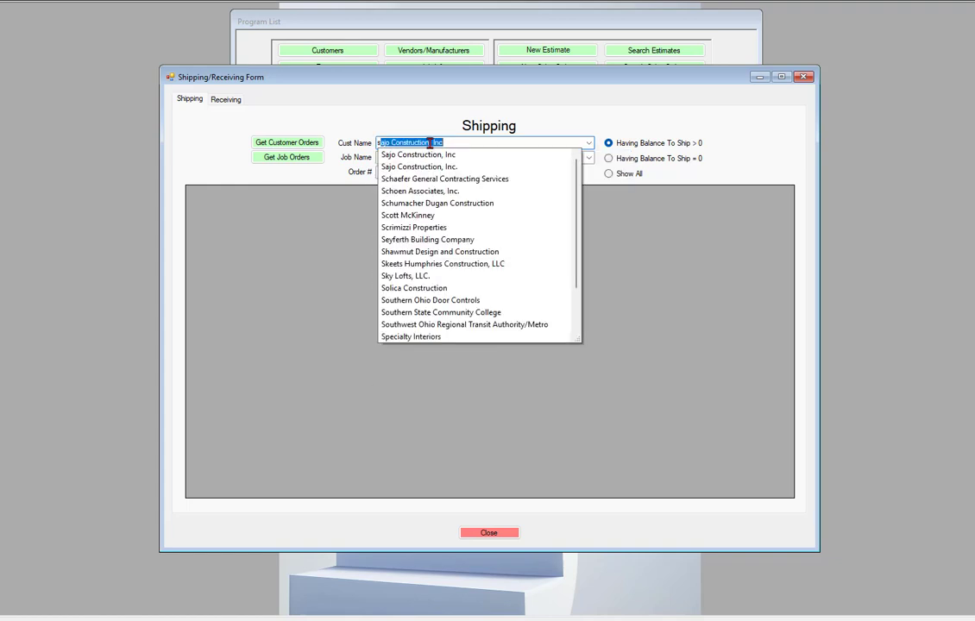
pyautogui.press('BackSpace')
pyautogui.press('BackSpace')
pyautogui.press('BackSpace')
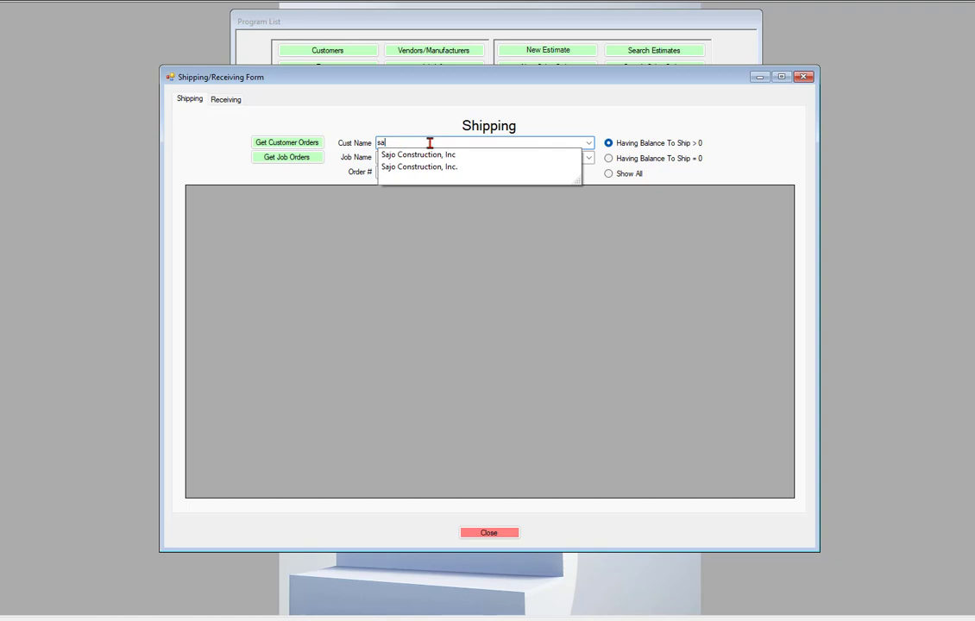
# Step: List the customer orders for 24 Hour Door that have a balance to ship greater than 0
pyautogui.click(589, 143)
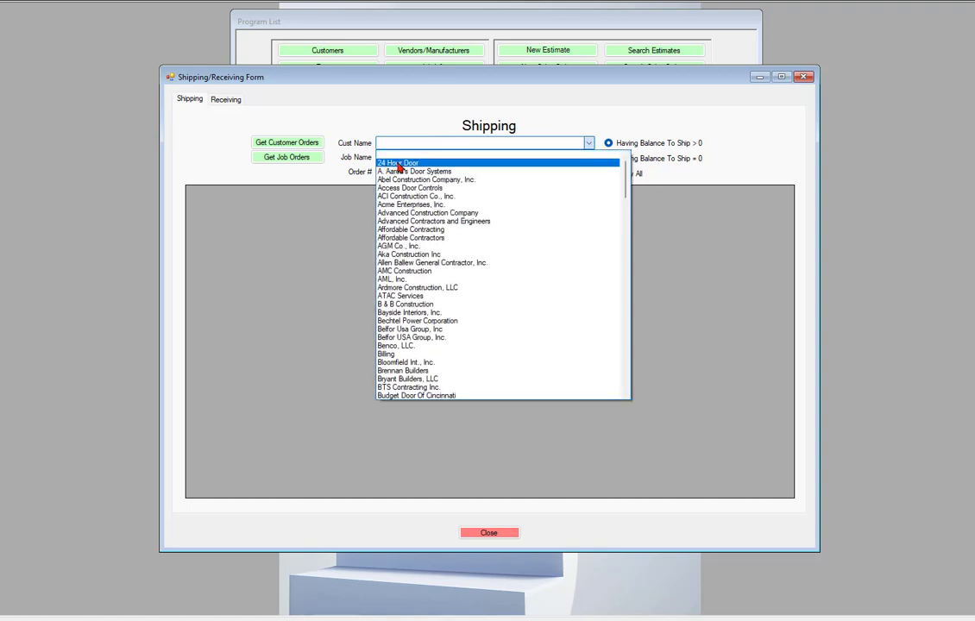
pyautogui.click(400, 164)
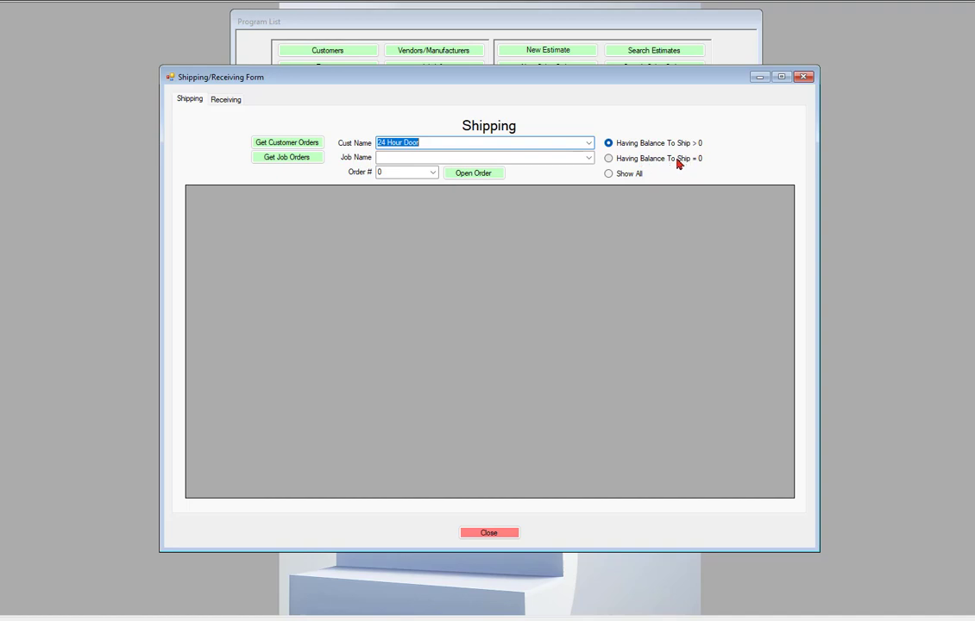
pyautogui.click(609, 159)
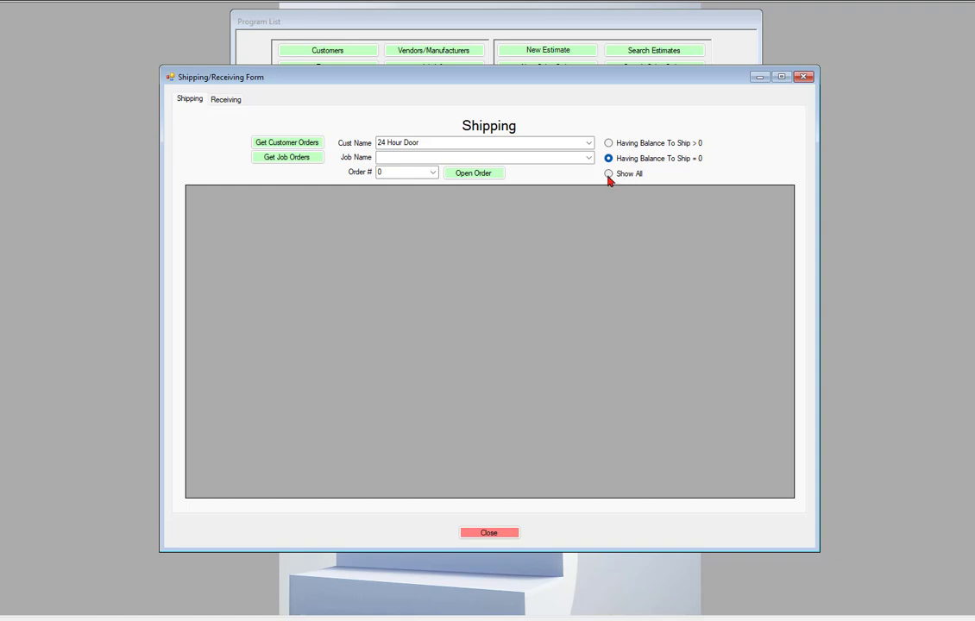
pyautogui.click(609, 175)
pyautogui.click(610, 144)
pyautogui.click(291, 147)
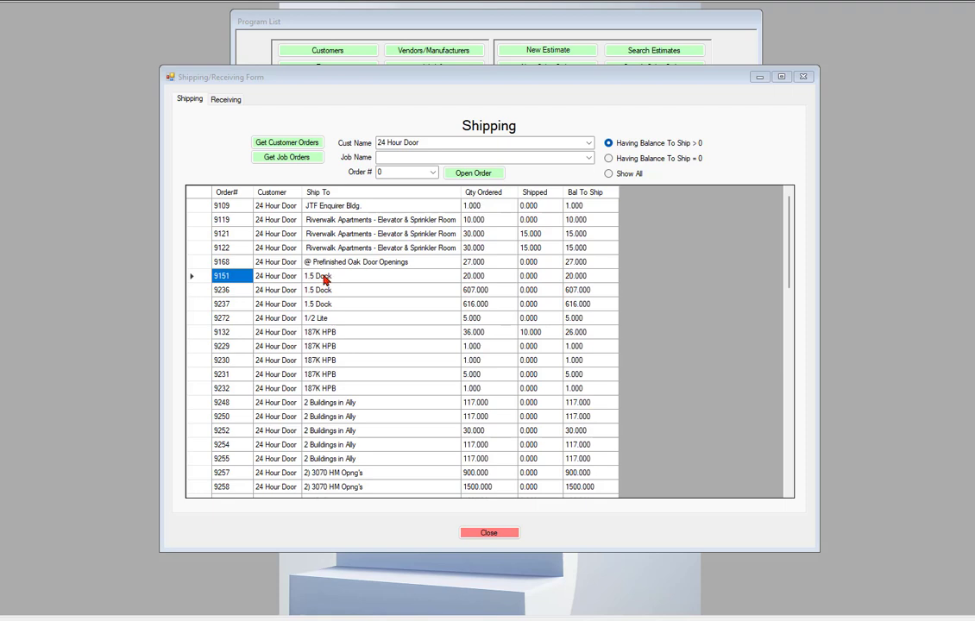
# Step: Open the first 1.5 Dock order from the shipping list and show its product information
pyautogui.click(329, 279)
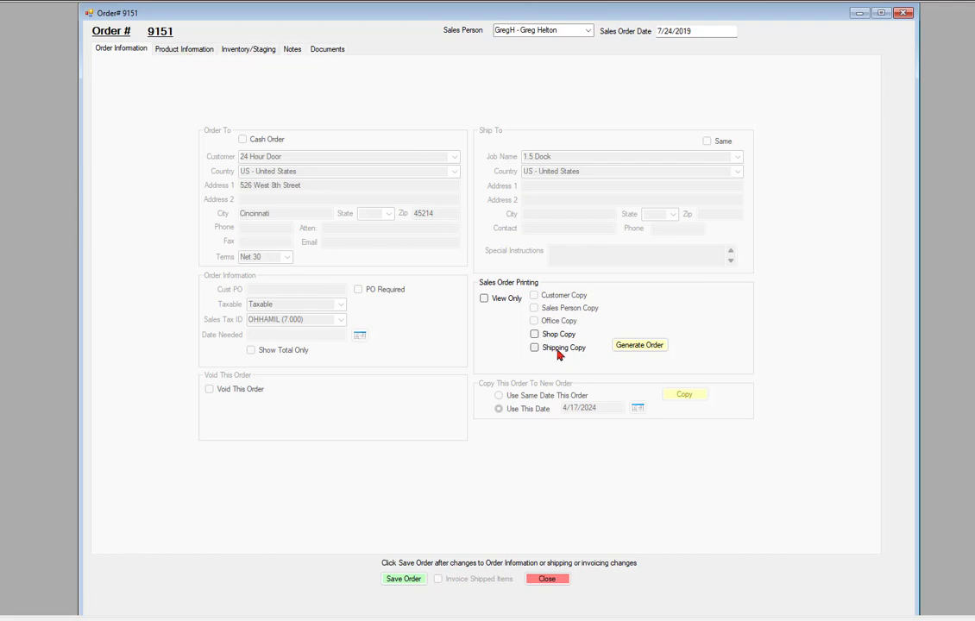
pyautogui.click(186, 53)
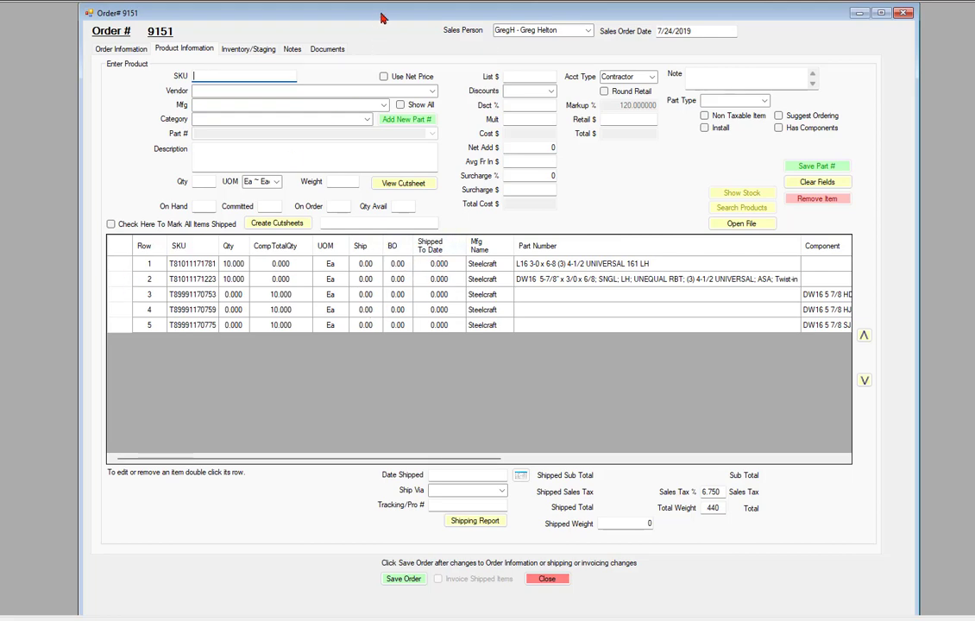
pyautogui.moveTo(381, 15)
pyautogui.mouseDown()
pyautogui.moveTo(376, 233)
pyautogui.moveTo(440, 39)
pyautogui.moveTo(387, 19)
pyautogui.mouseUp()
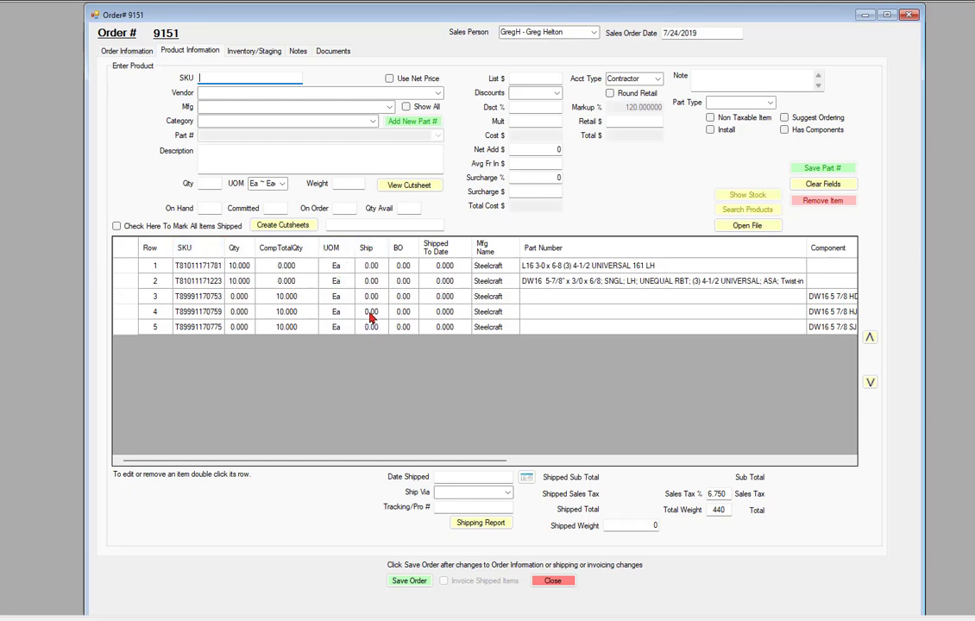
pyautogui.moveTo(475, 16); pyautogui.dragTo(444, 162)
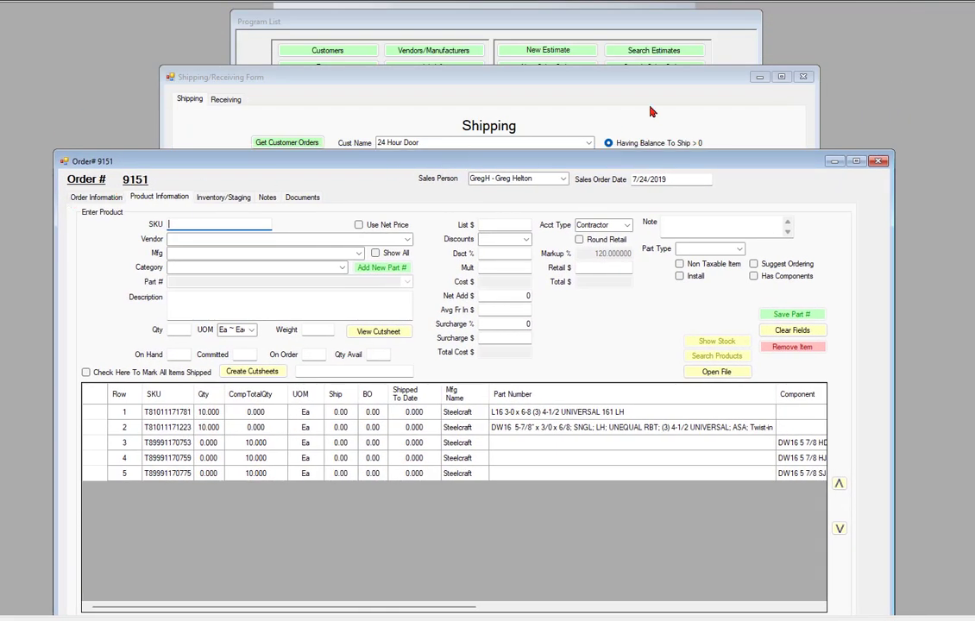
pyautogui.click(609, 19)
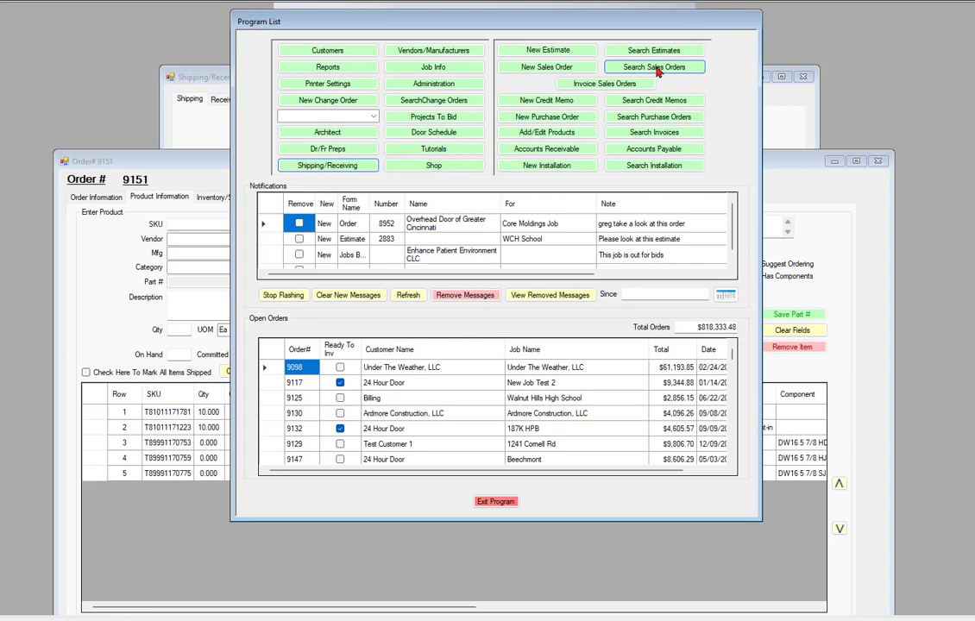
pyautogui.moveTo(193, 160); pyautogui.dragTo(217, 16)
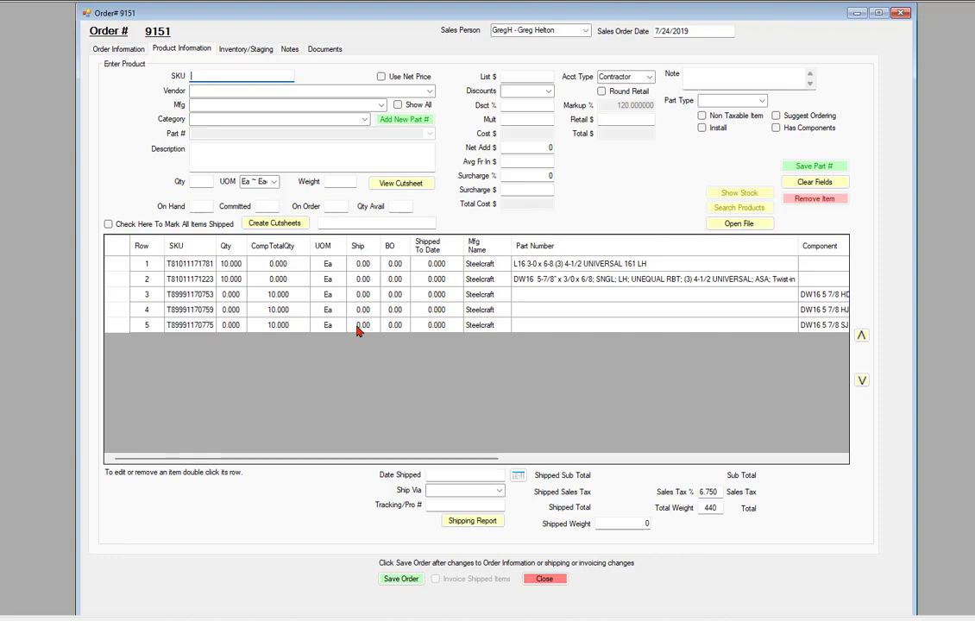
# Step: Mark all items of the order as shipped and reset the ship quantity of all five rows to 0
pyautogui.click(109, 226)
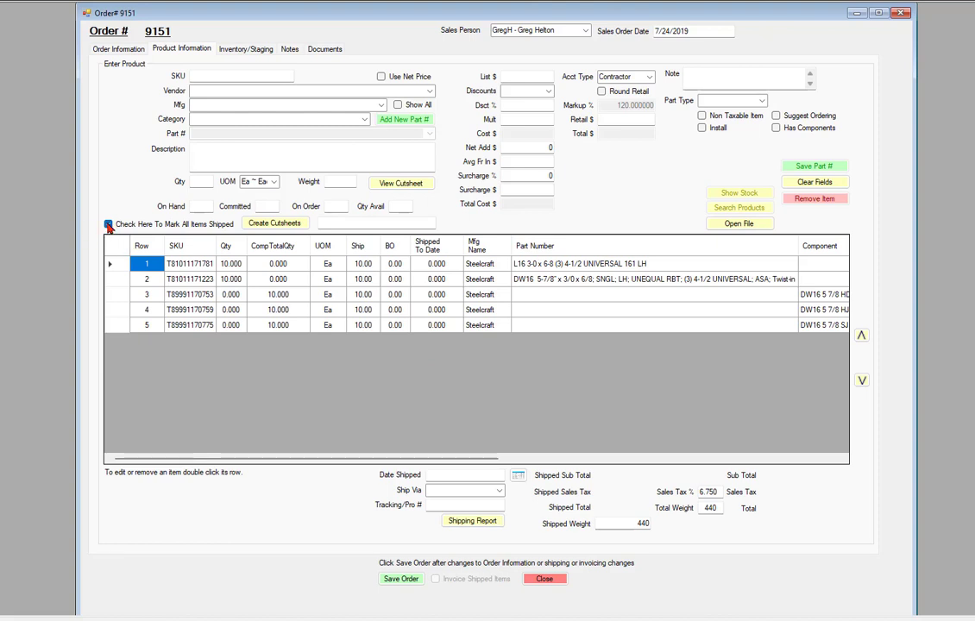
pyautogui.click(366, 267)
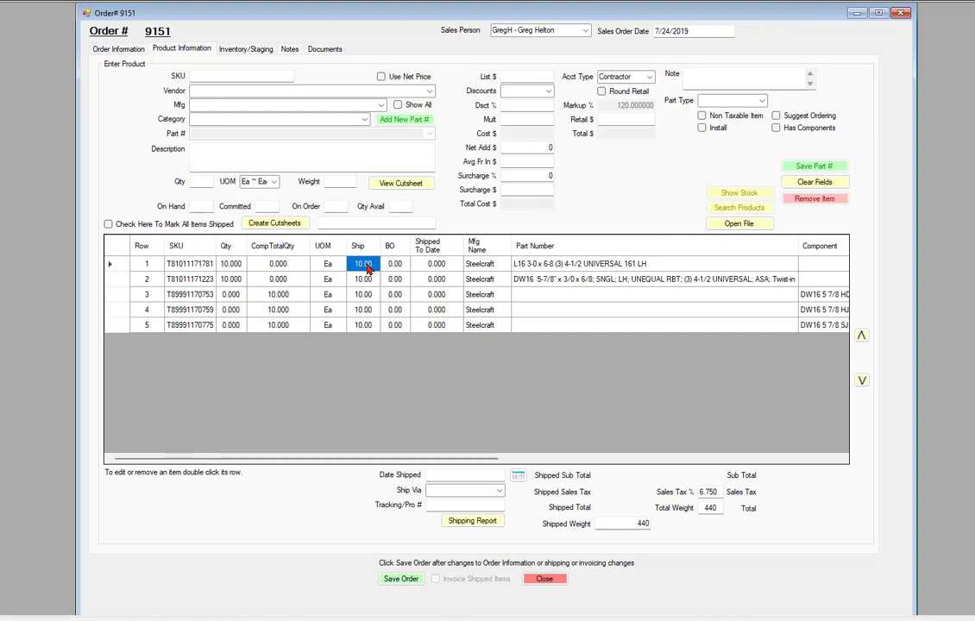
pyautogui.write('0')
pyautogui.press('Down')
pyautogui.write('0')
pyautogui.press('Down')
pyautogui.write('0')
pyautogui.press('Down')
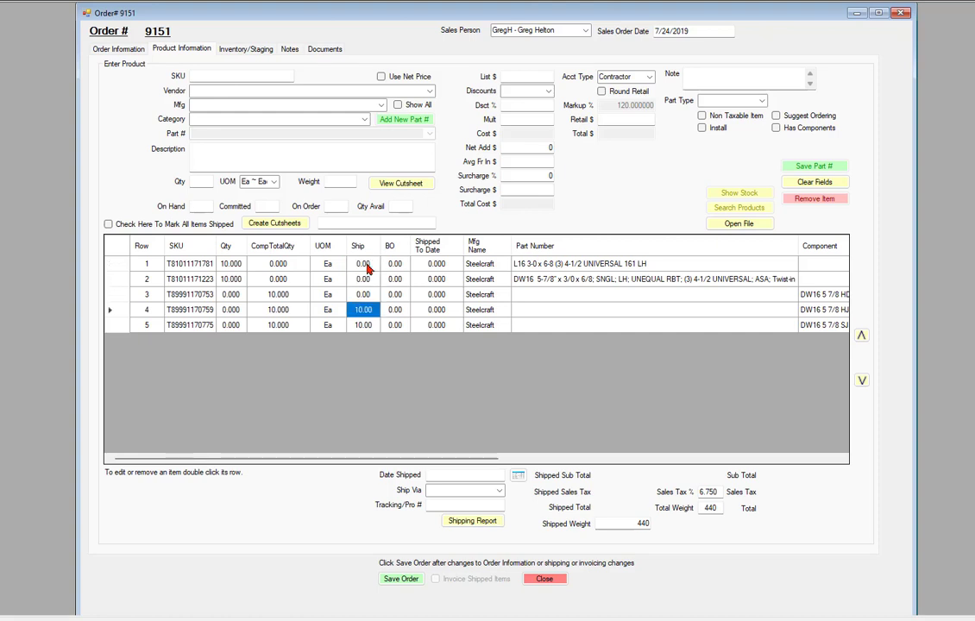
pyautogui.press('0')
pyautogui.press('Down')
pyautogui.write('0')
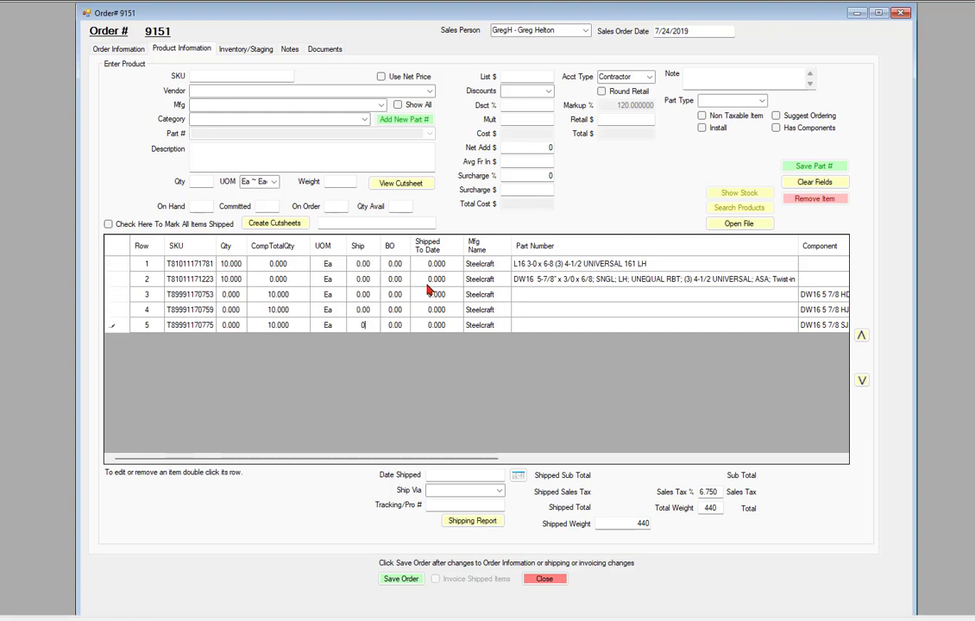
pyautogui.moveTo(407, 285); pyautogui.dragTo(405, 291)
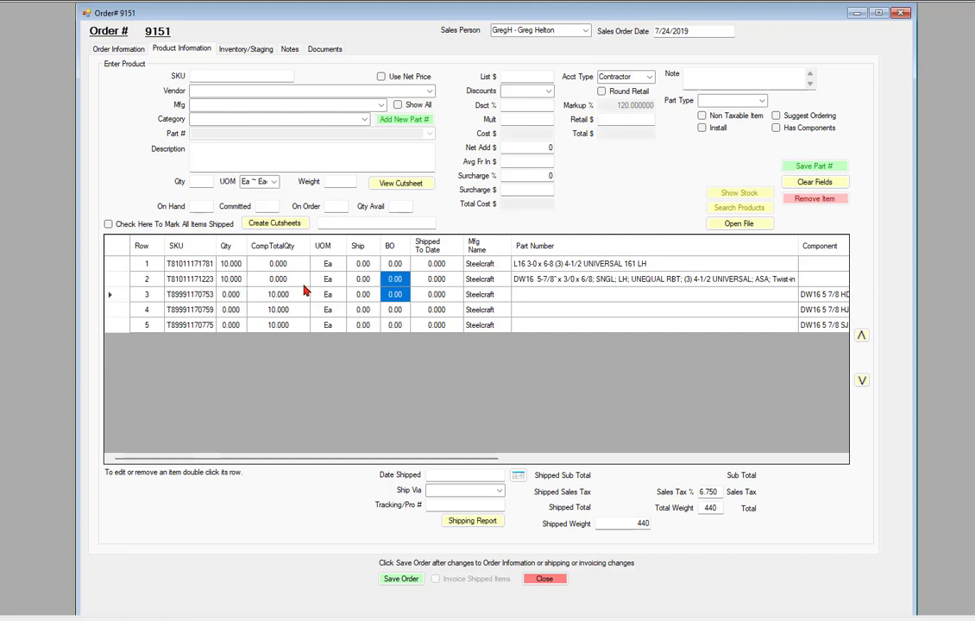
# Step: Set the ship quantity to 5 for the door frame in row 2 and its components in rows 3 to 5
pyautogui.click(361, 278)
pyautogui.write('5')
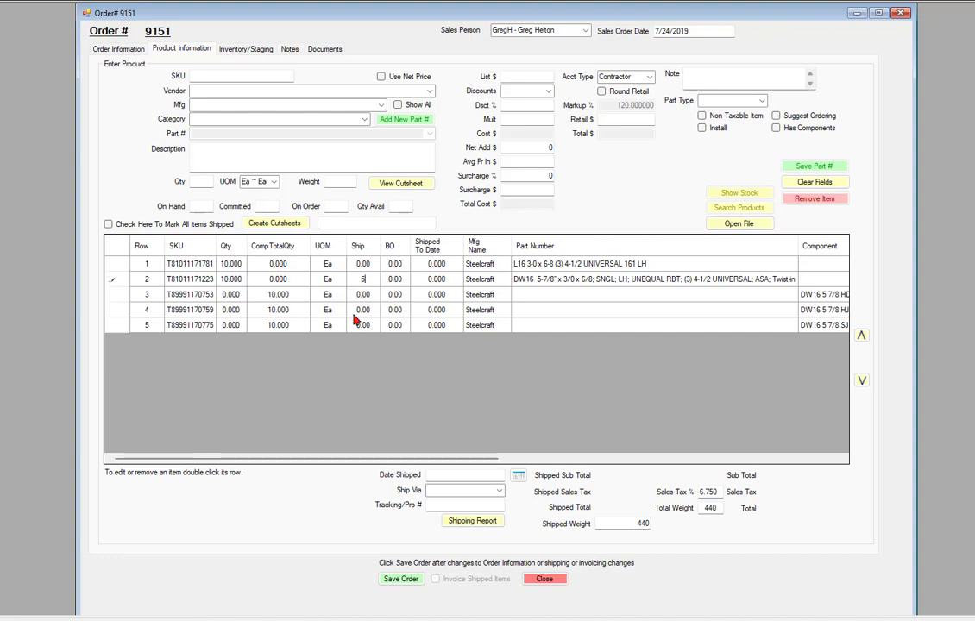
pyautogui.click(362, 295)
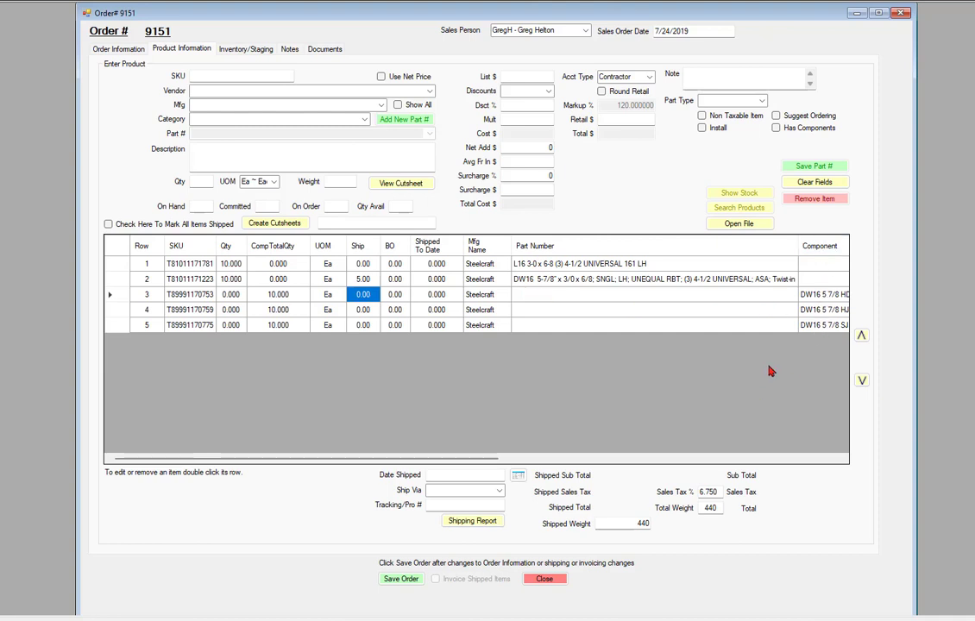
pyautogui.click(363, 297)
pyautogui.write('5')
pyautogui.press('Return')
pyautogui.write('5')
pyautogui.press('Return')
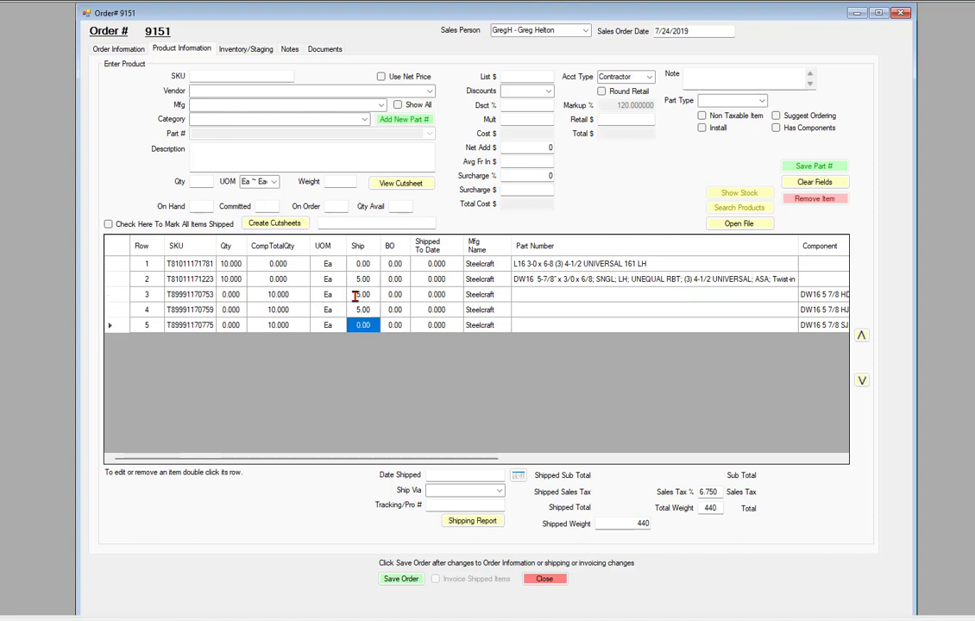
pyautogui.write('5')
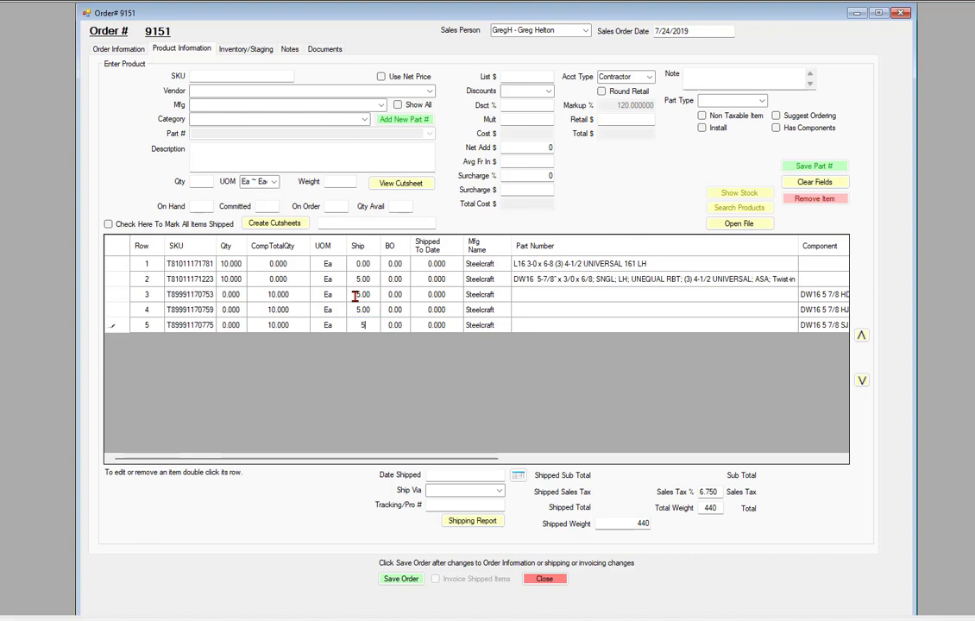
pyautogui.click(399, 327)
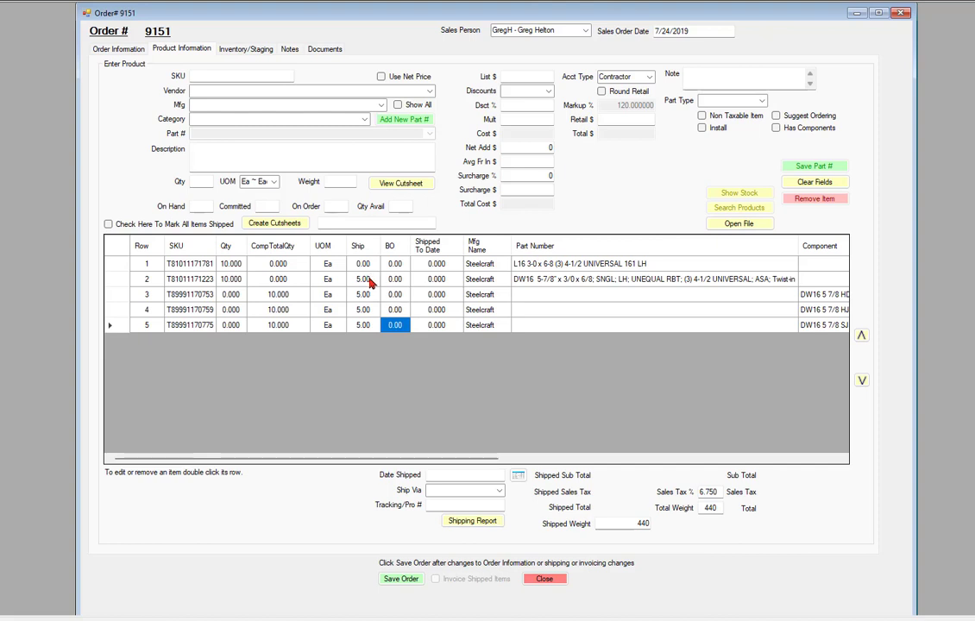
# Step: Mark all items as shipped again and clear the ship quantities in rows 1 to 5 back to 0
pyautogui.click(109, 225)
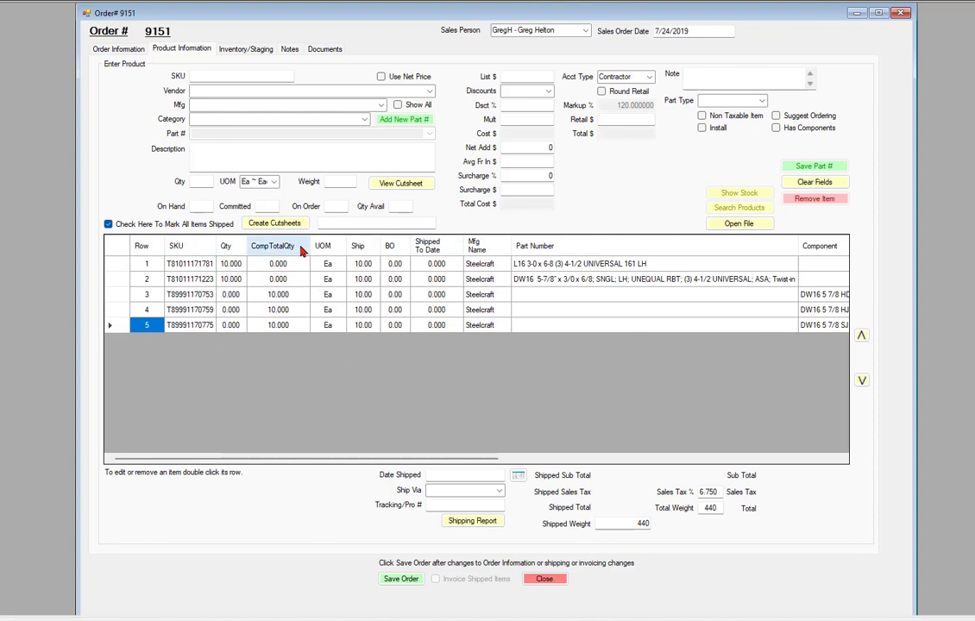
pyautogui.click(359, 265)
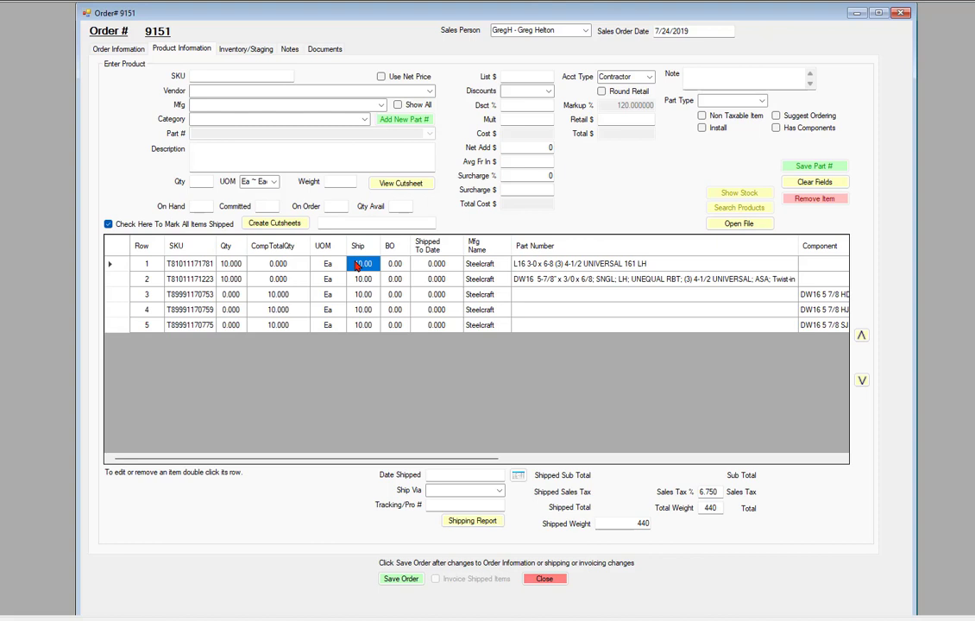
pyautogui.press('Down')
pyautogui.press('Down')
pyautogui.press('Down')
pyautogui.press('Down')
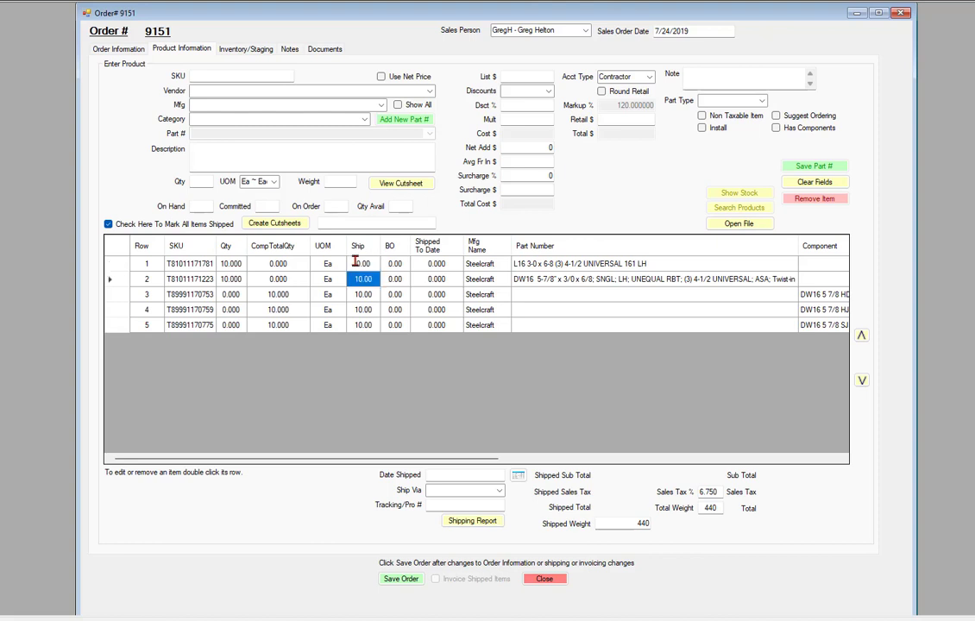
pyautogui.write('0')
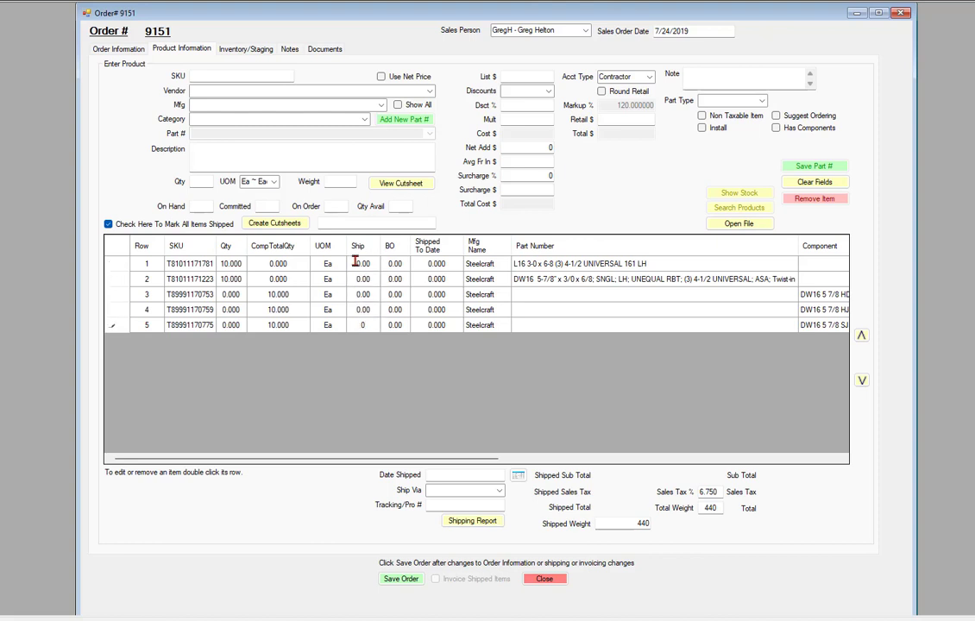
pyautogui.click(355, 281)
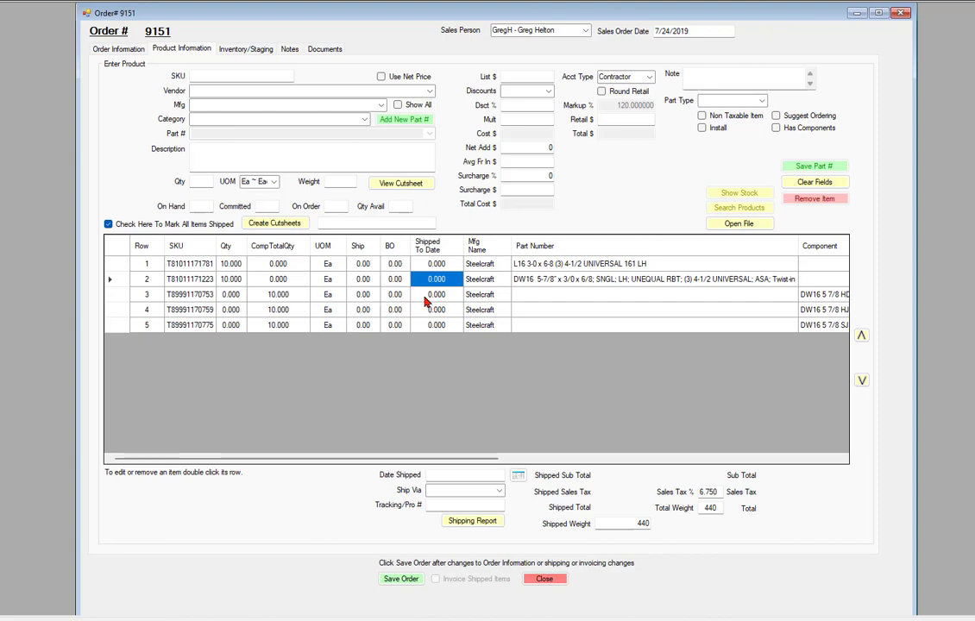
# Step: Set the ship quantity to 6 for the row 2 frame and its components in rows 3 to 5, and save the order
pyautogui.click(363, 281)
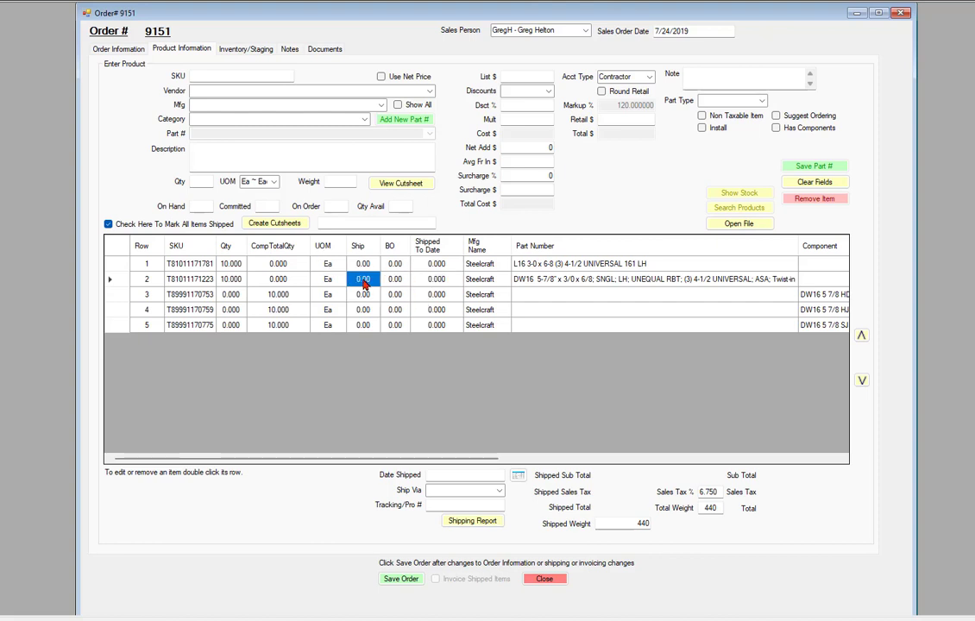
pyautogui.write('6')
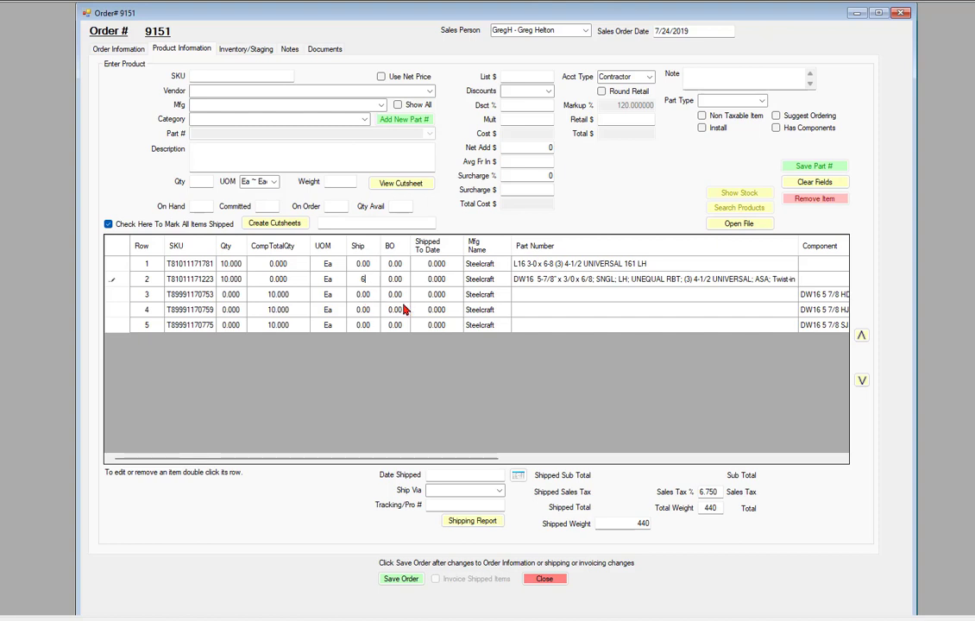
pyautogui.press('Return')
pyautogui.write('6')
pyautogui.press('Return')
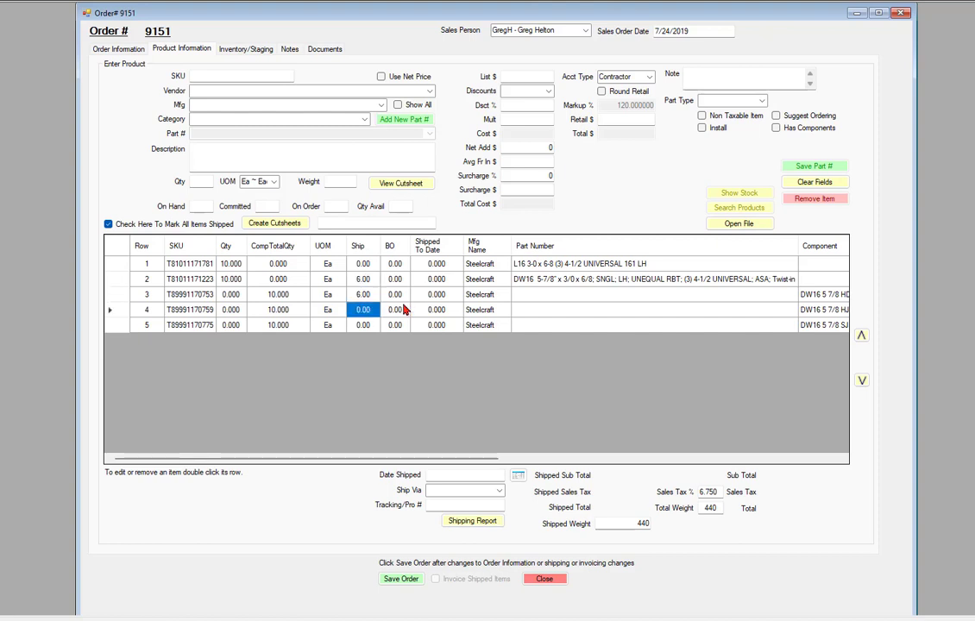
pyautogui.write('6')
pyautogui.press('Return')
pyautogui.write('6')
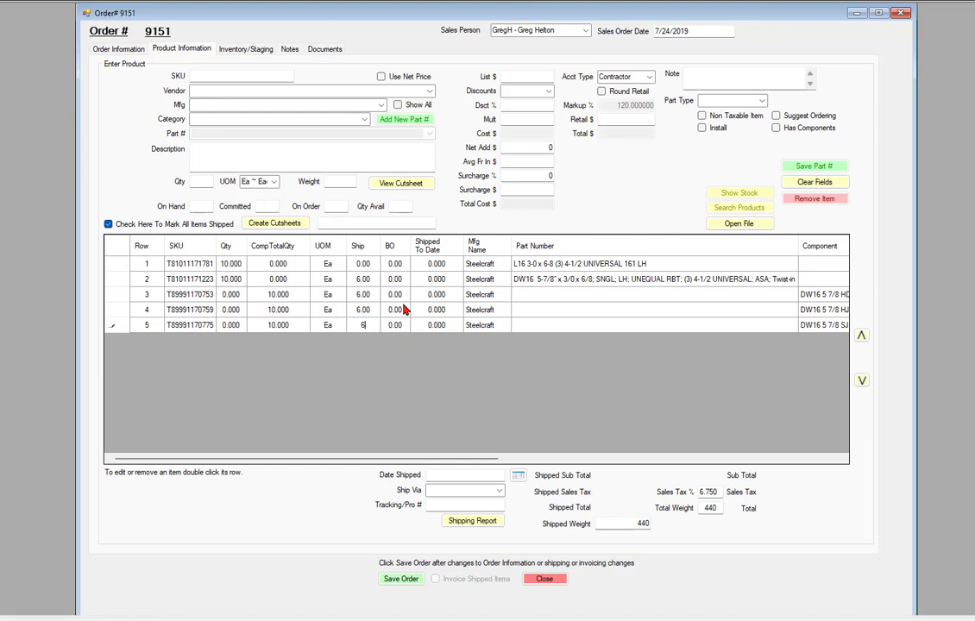
pyautogui.click(406, 309)
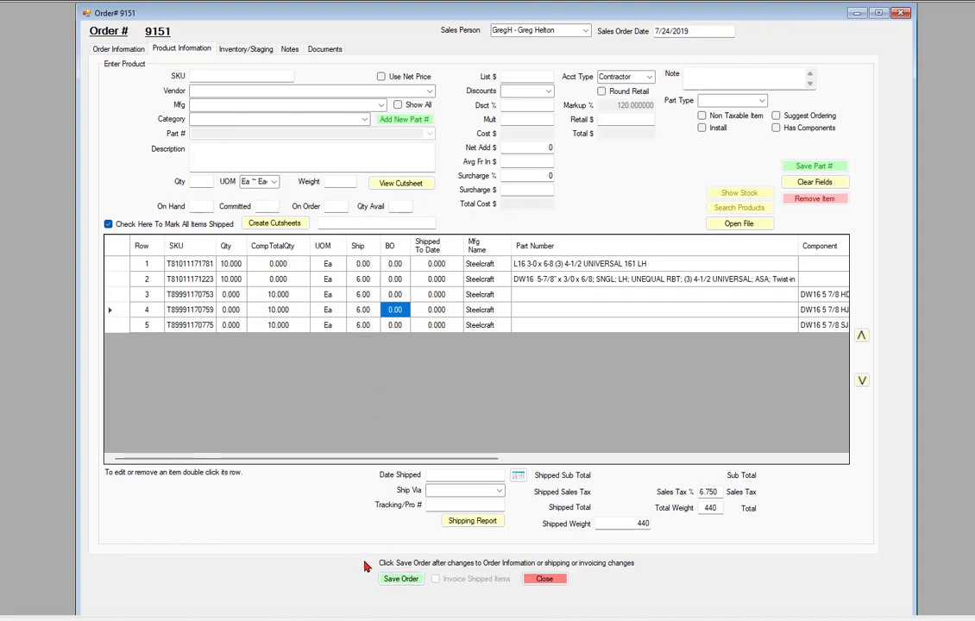
pyautogui.click(402, 579)
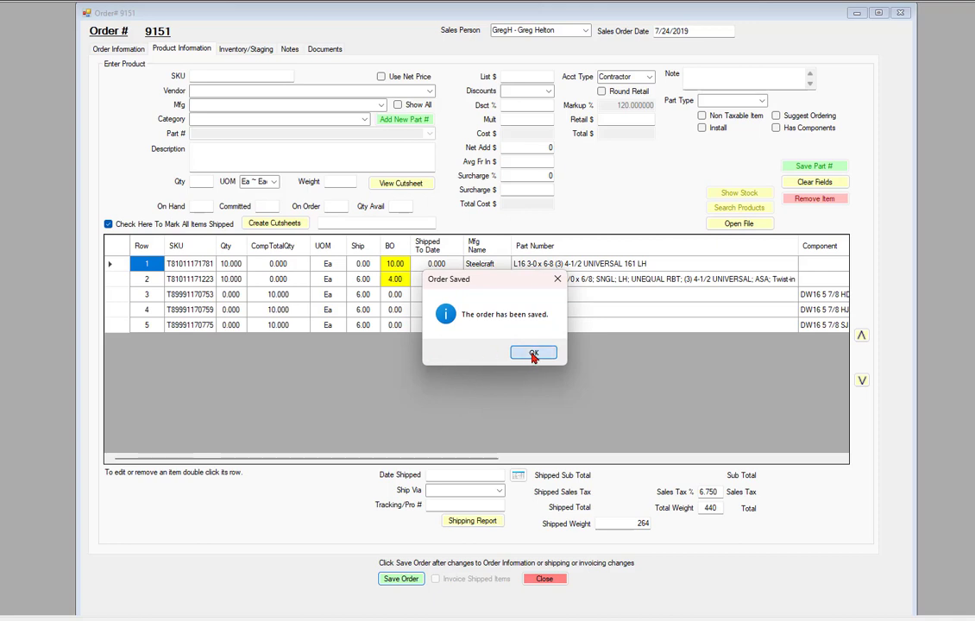
pyautogui.click(534, 355)
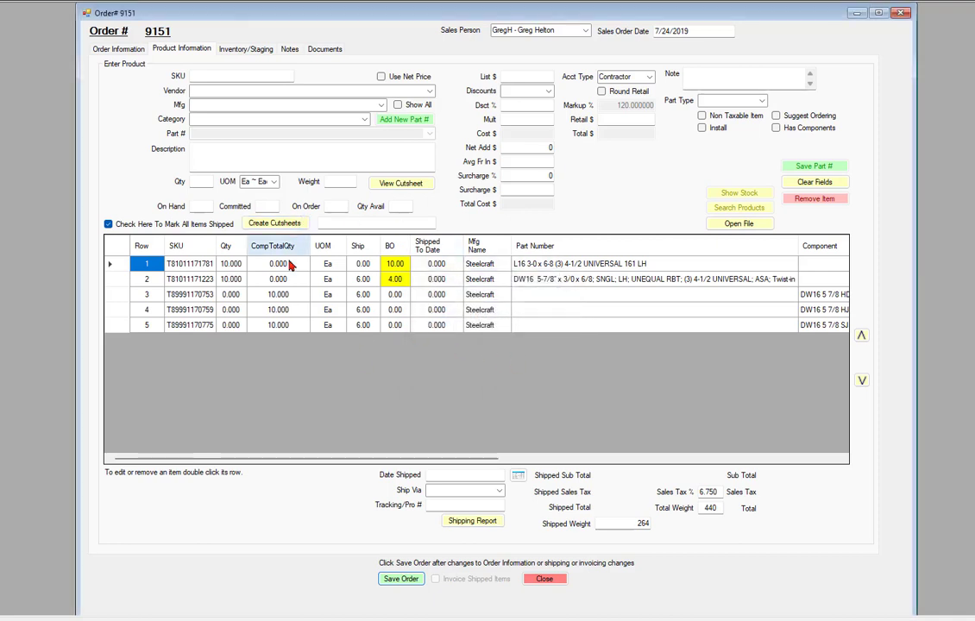